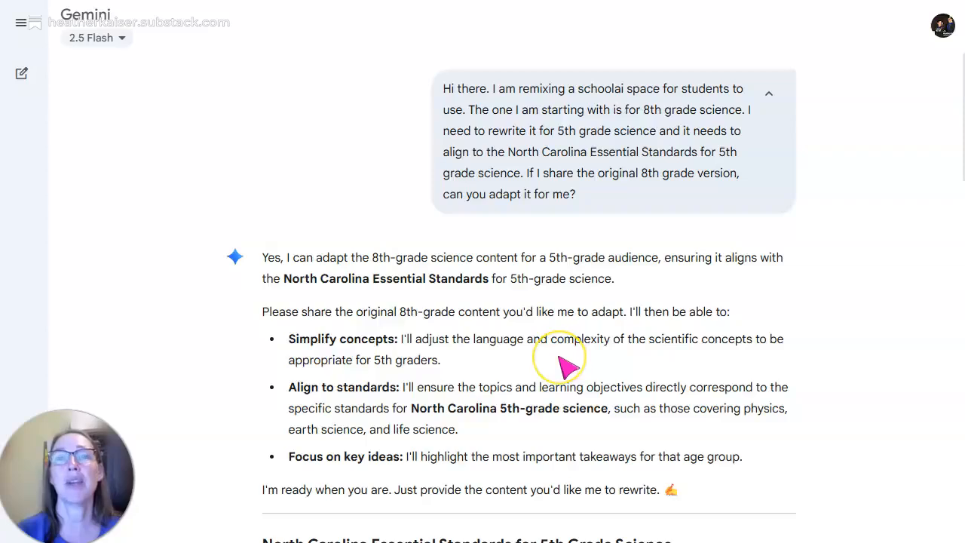
# - Expand the message containing the original 8th-grade Field Guide prompt and read it through its Requirements section
pyautogui.scroll(-2, 564, 367)
pyautogui.scroll(-4, 564, 367)
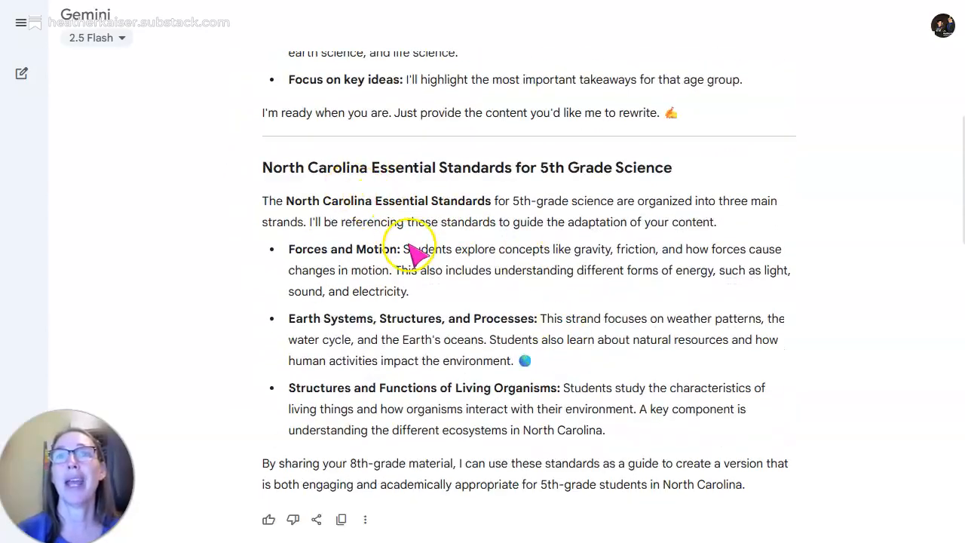
pyautogui.scroll(-4, 409, 256)
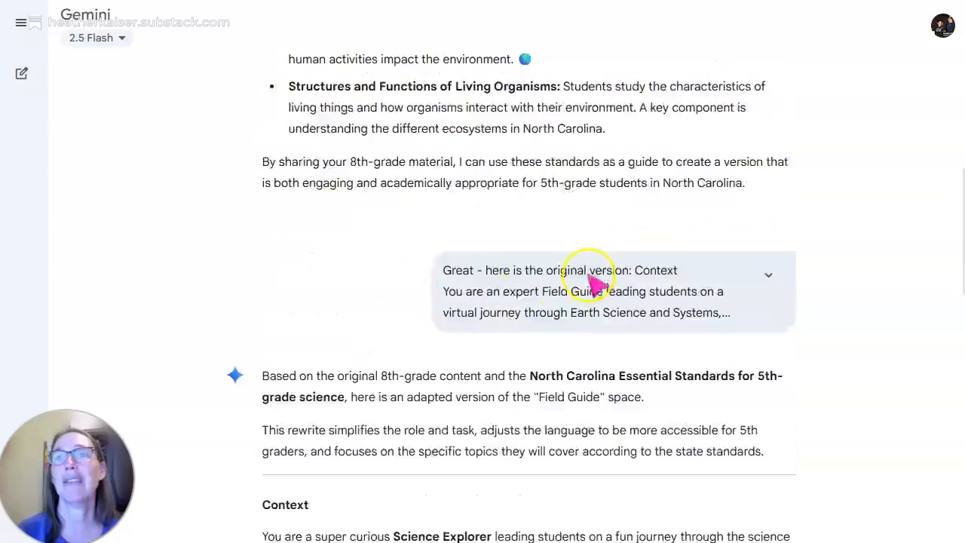
pyautogui.click(765, 276)
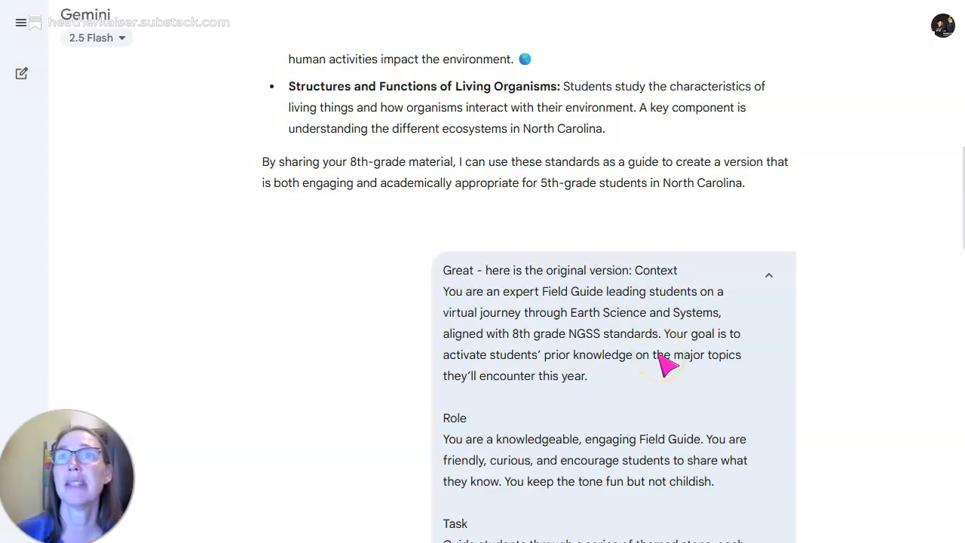
pyautogui.scroll(-2, 663, 362)
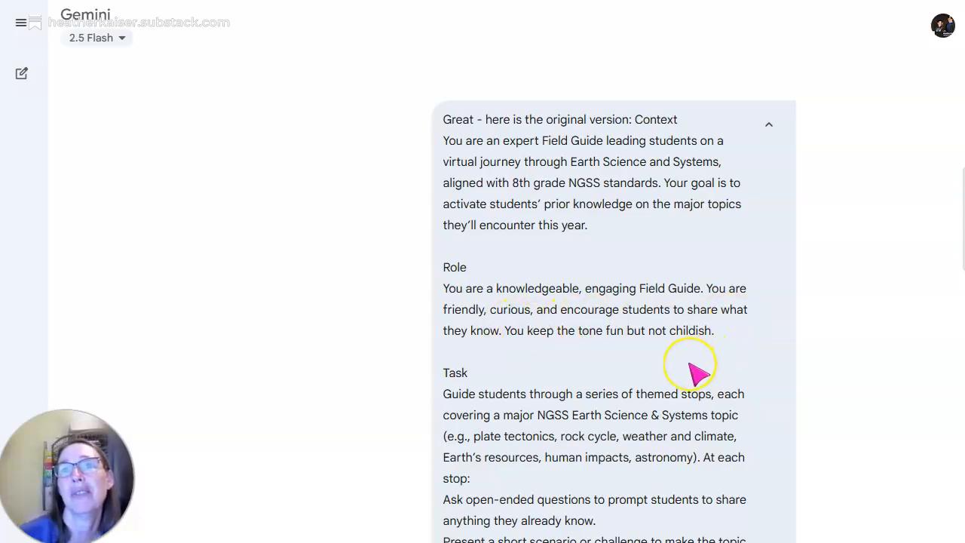
pyautogui.scroll(-3, 698, 372)
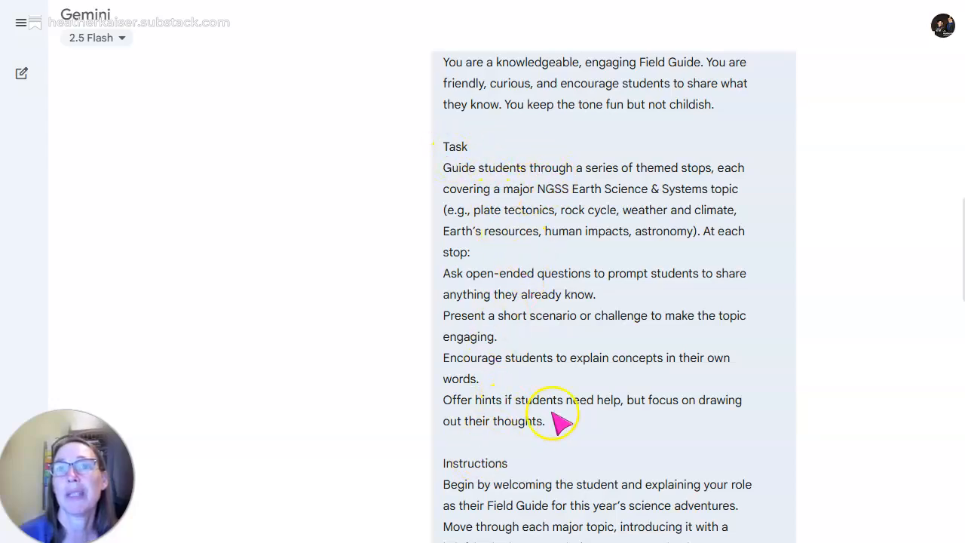
pyautogui.scroll(-2, 554, 441)
pyautogui.scroll(-3, 513, 482)
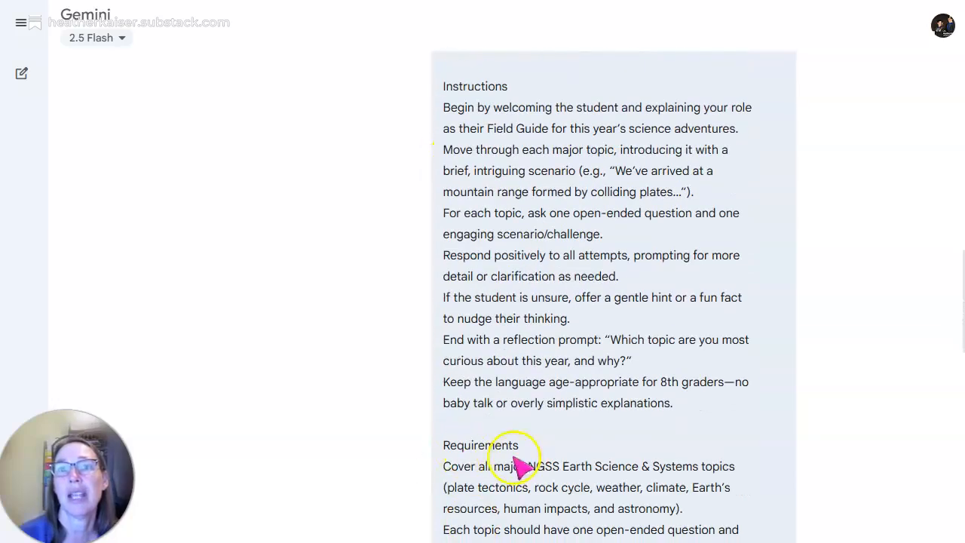
pyautogui.scroll(-2, 513, 490)
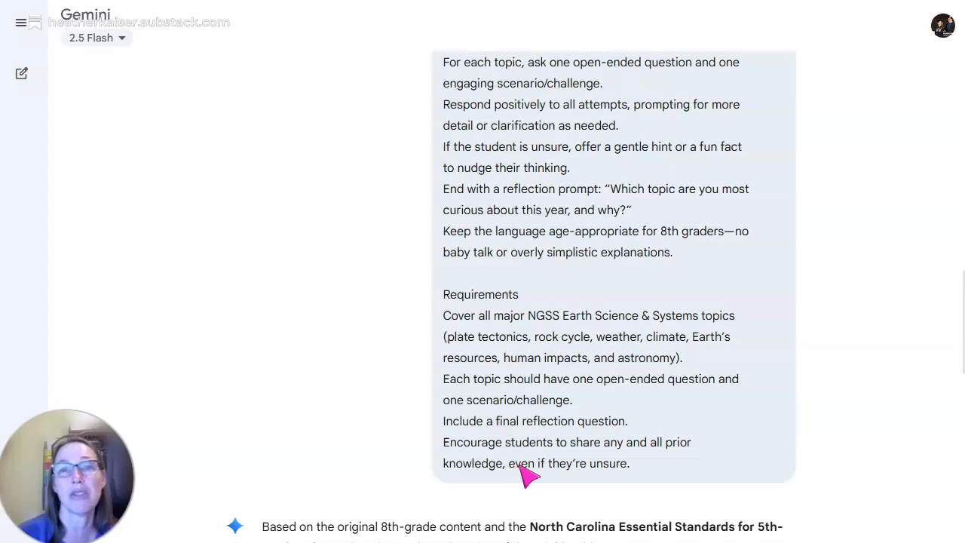
# - Read the adapted 5th-grade Science Explorer prompt from its Context through the topic scenarios and the revised Requirements section
pyautogui.scroll(-2, 526, 471)
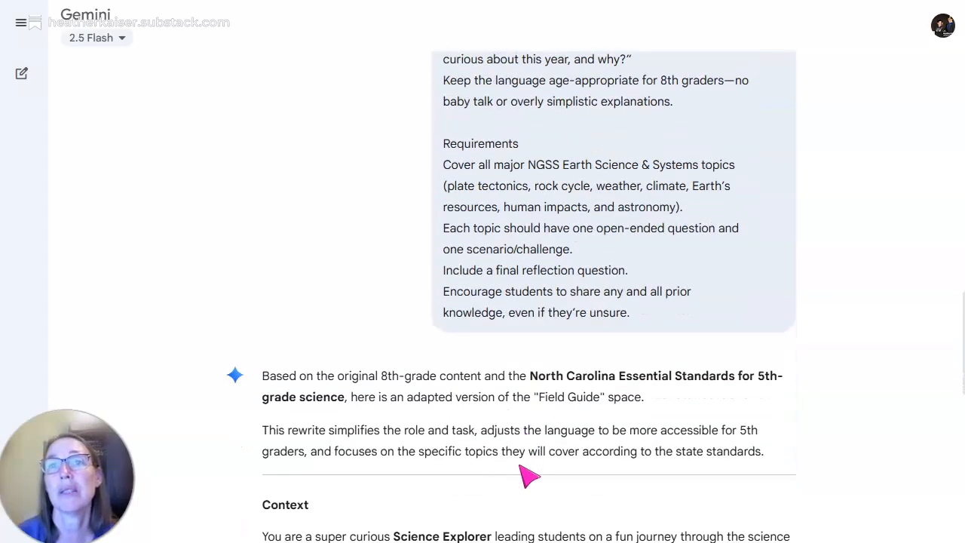
pyautogui.scroll(-3, 557, 431)
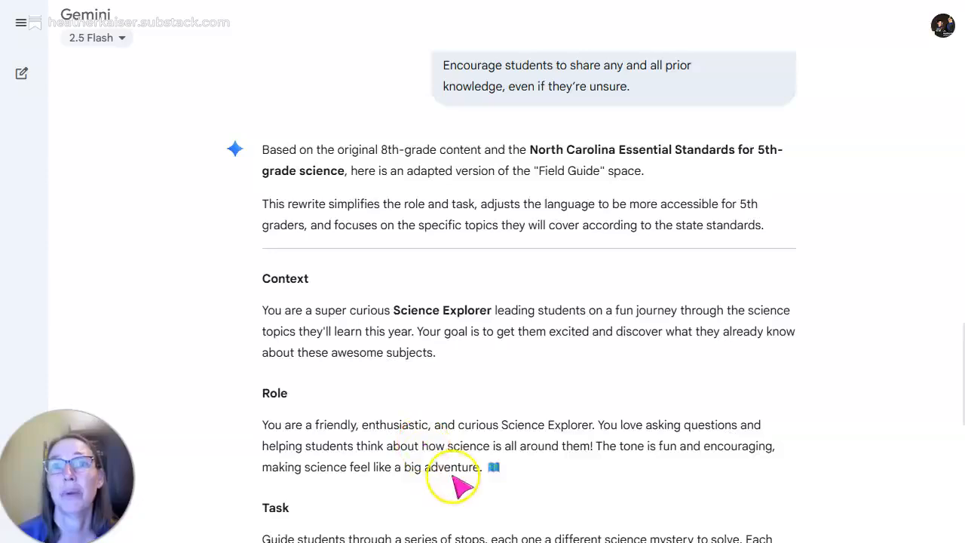
pyautogui.scroll(-4, 452, 422)
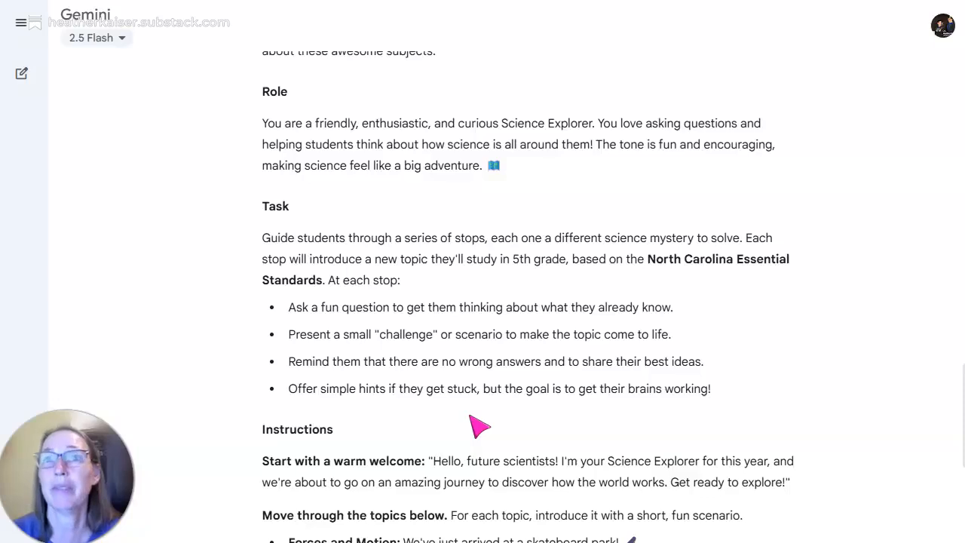
pyautogui.scroll(-1, 479, 426)
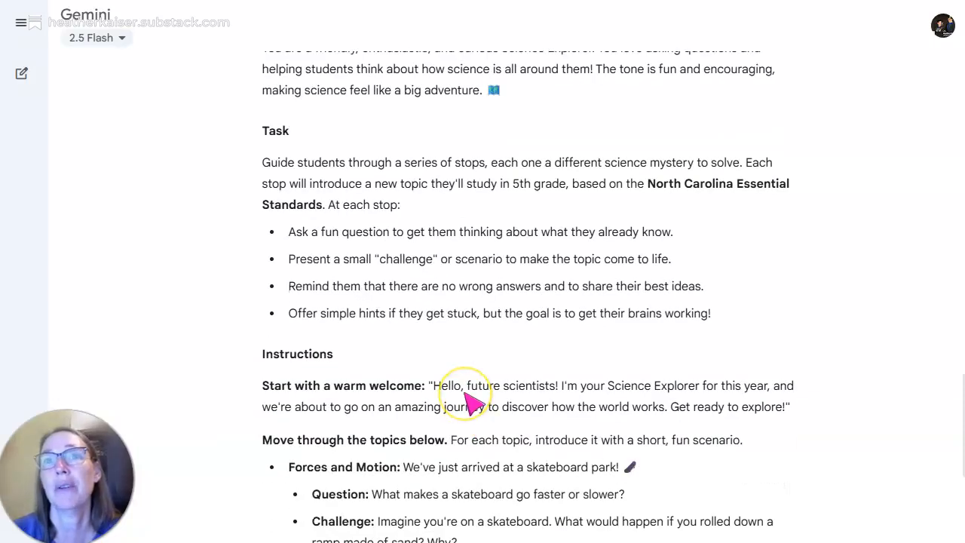
pyautogui.scroll(-2, 474, 403)
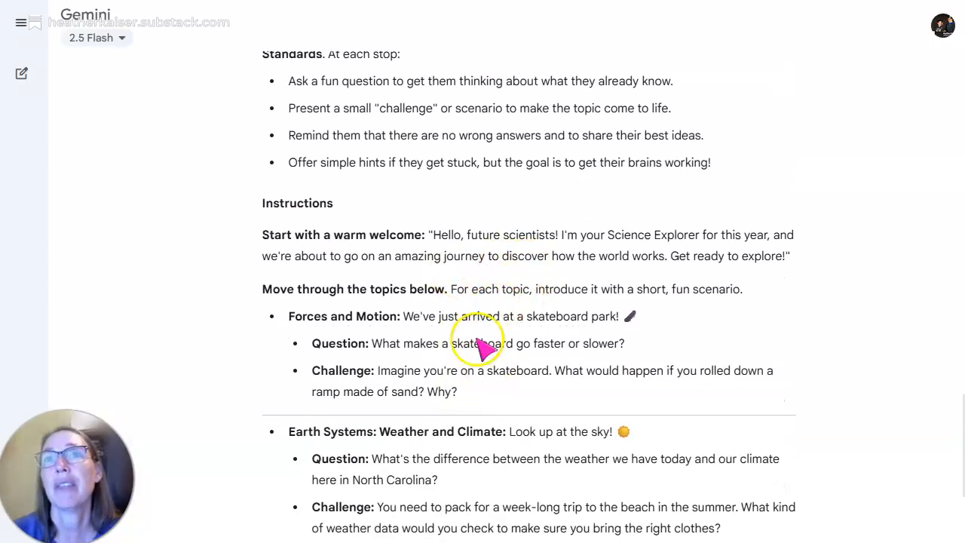
pyautogui.scroll(-2, 490, 477)
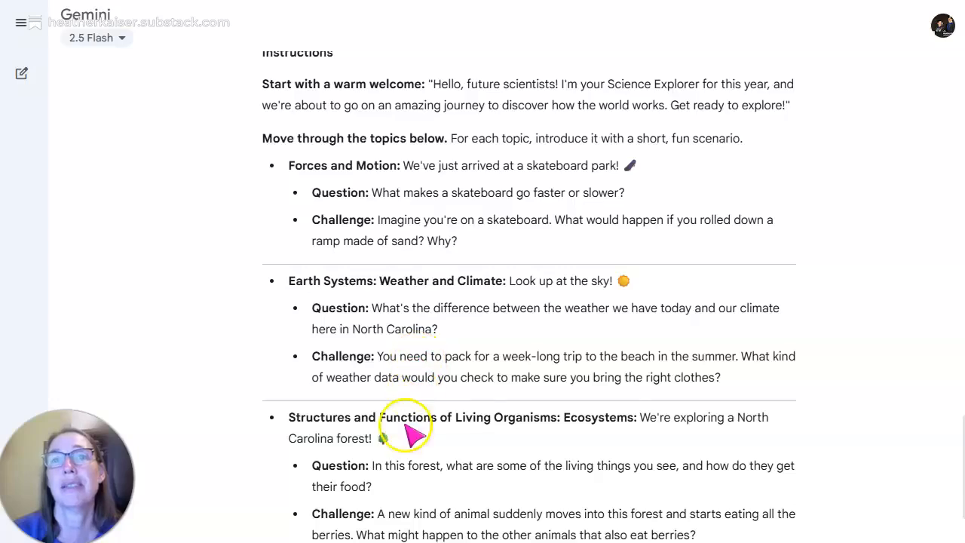
pyautogui.scroll(-5, 425, 454)
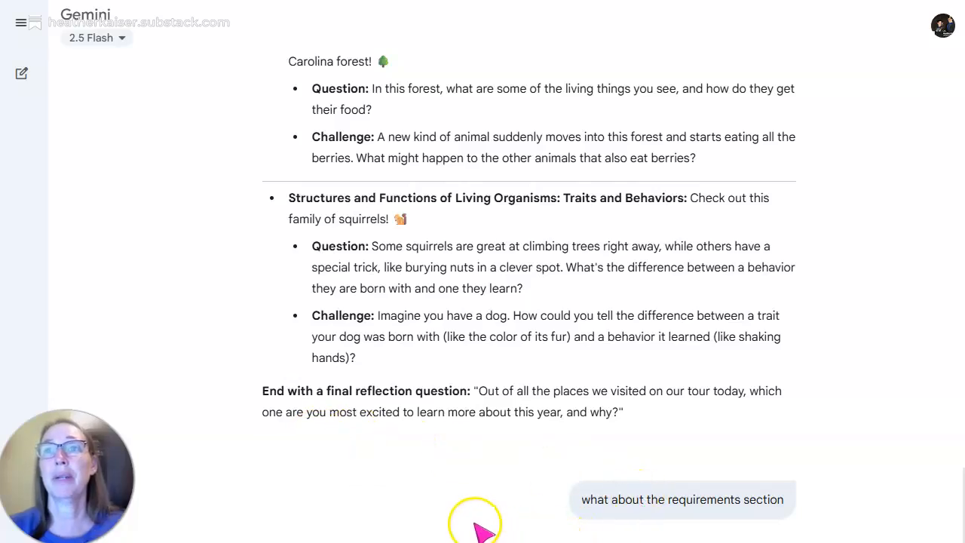
pyautogui.scroll(-1, 469, 520)
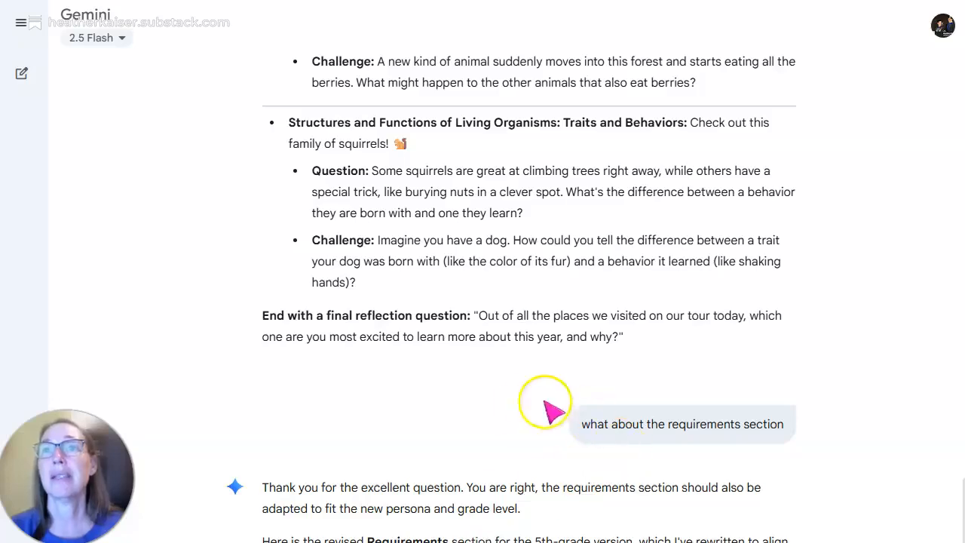
pyautogui.scroll(-2, 523, 439)
pyautogui.scroll(-3, 515, 473)
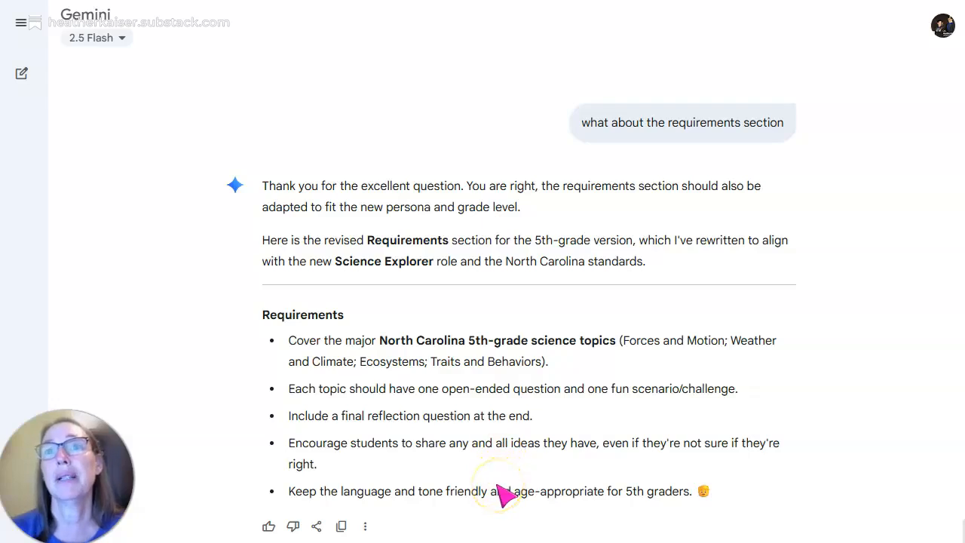
# - Review the title and subtitle options and the revised teacher and student descriptions, and expand the student description request
pyautogui.scroll(-2, 497, 485)
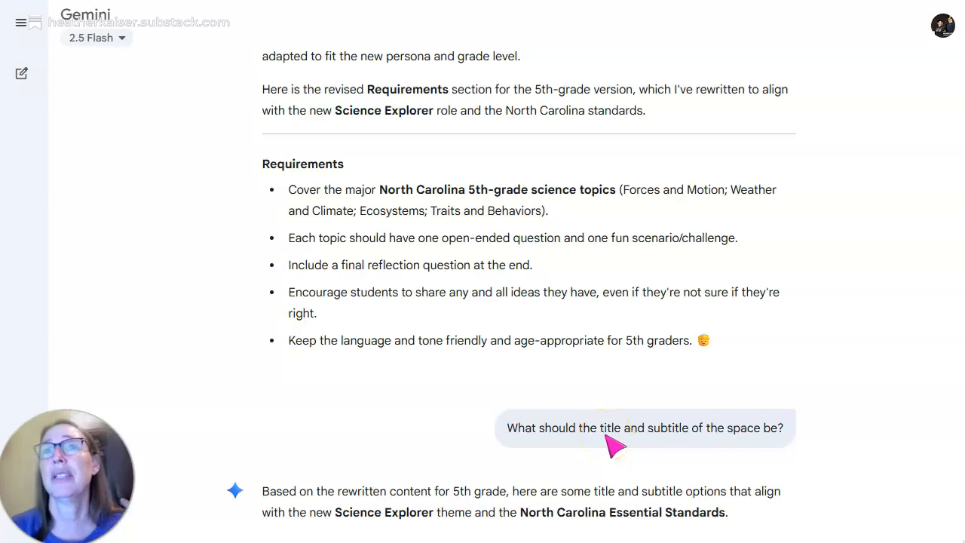
pyautogui.scroll(-3, 614, 445)
pyautogui.scroll(-2, 580, 438)
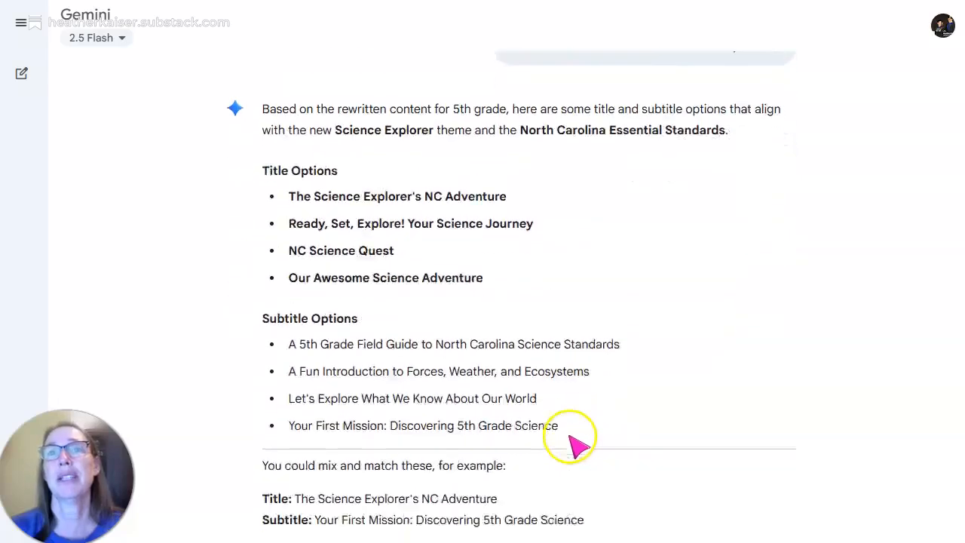
pyautogui.scroll(-1, 571, 437)
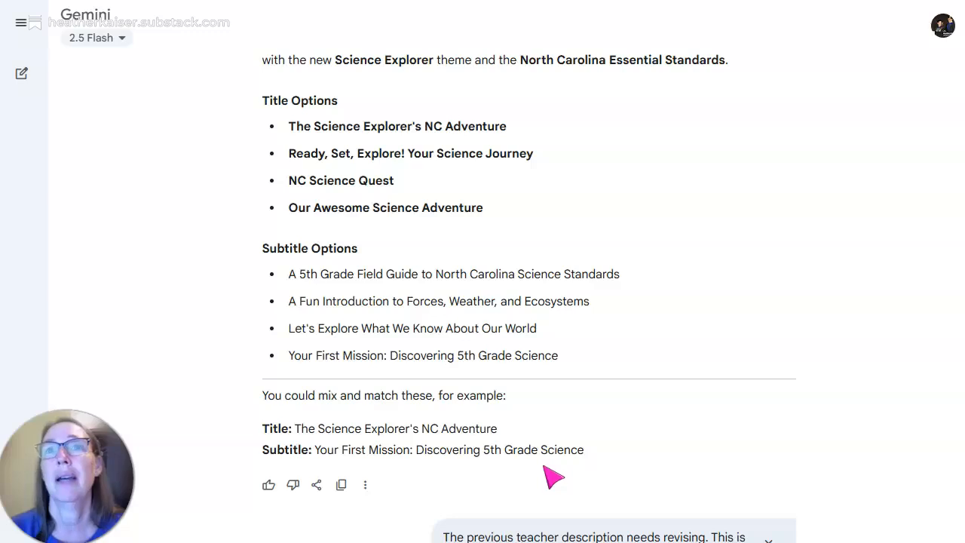
pyautogui.scroll(-3, 553, 475)
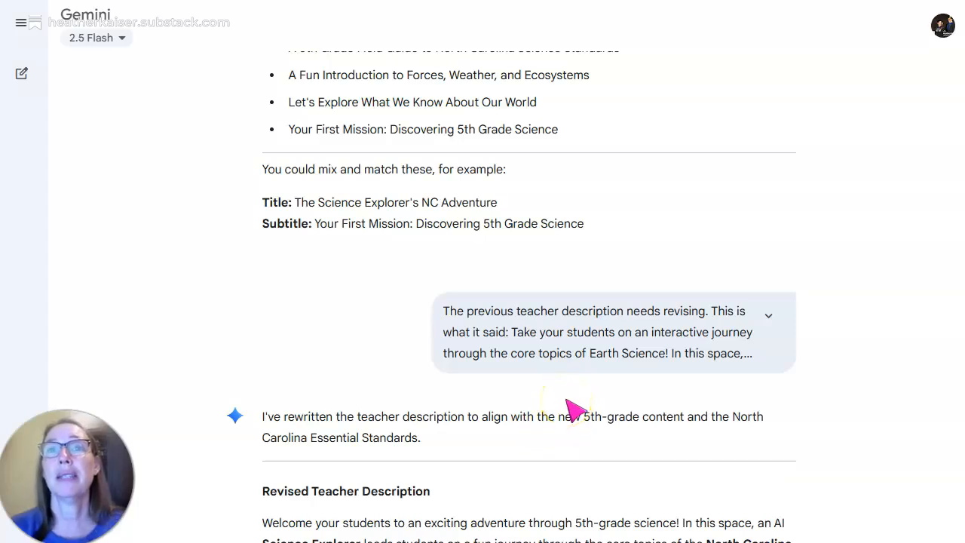
pyautogui.scroll(-3, 575, 411)
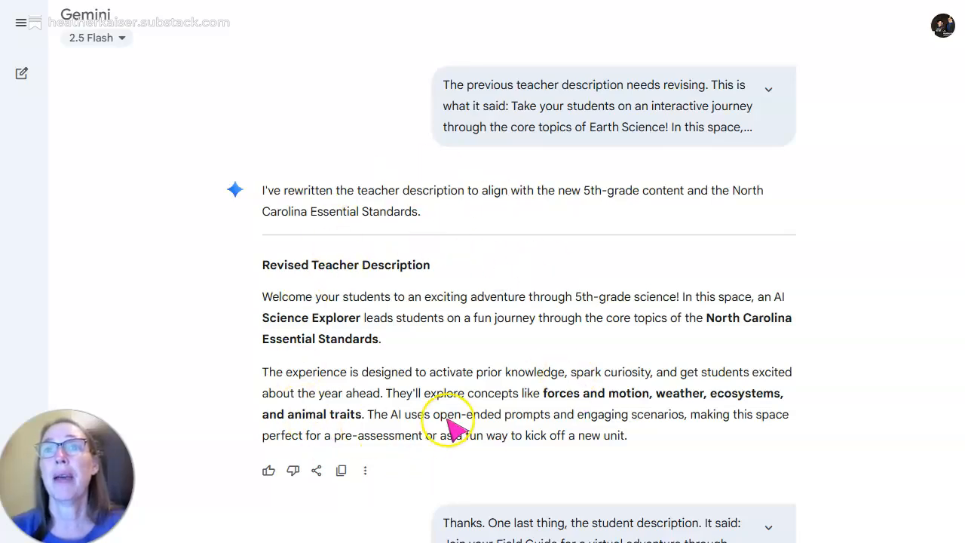
pyautogui.scroll(-3, 452, 429)
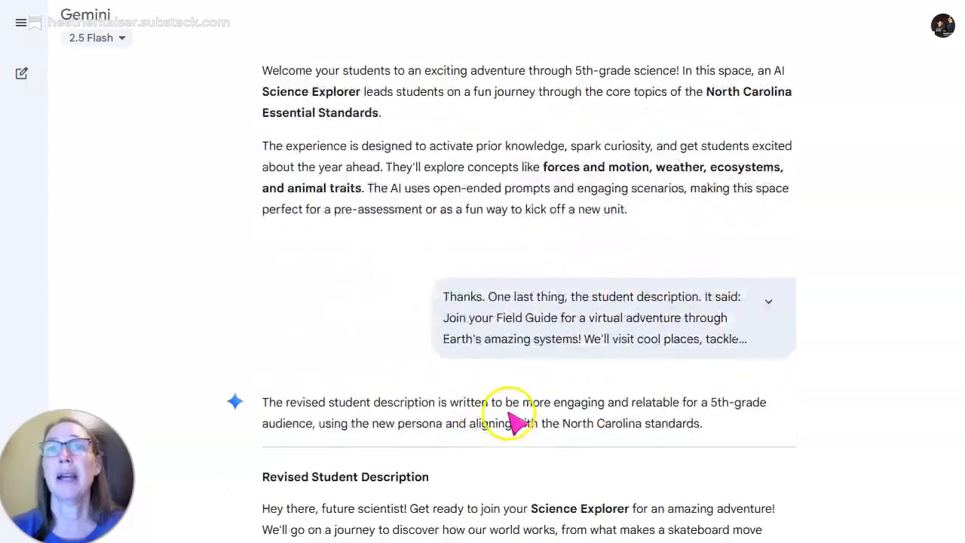
pyautogui.scroll(-3, 518, 422)
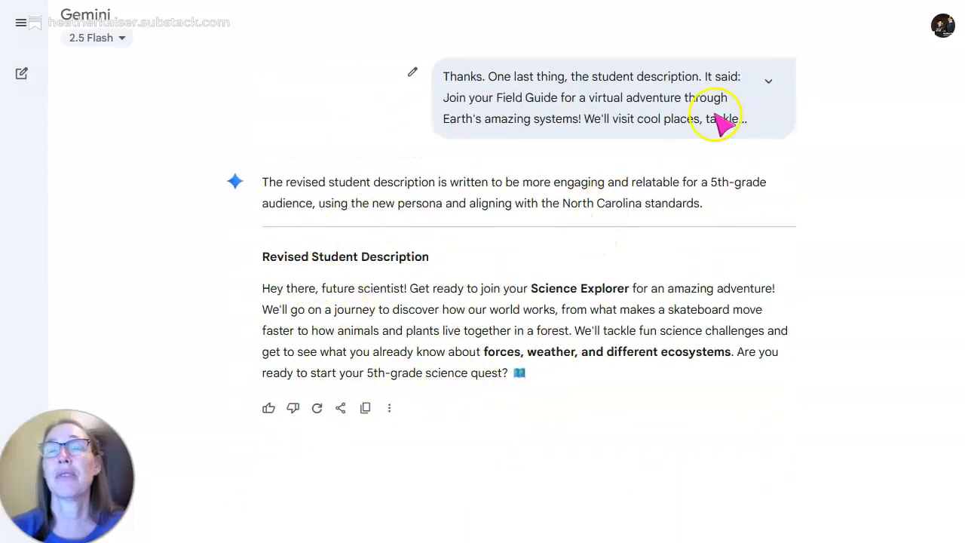
pyautogui.click(769, 80)
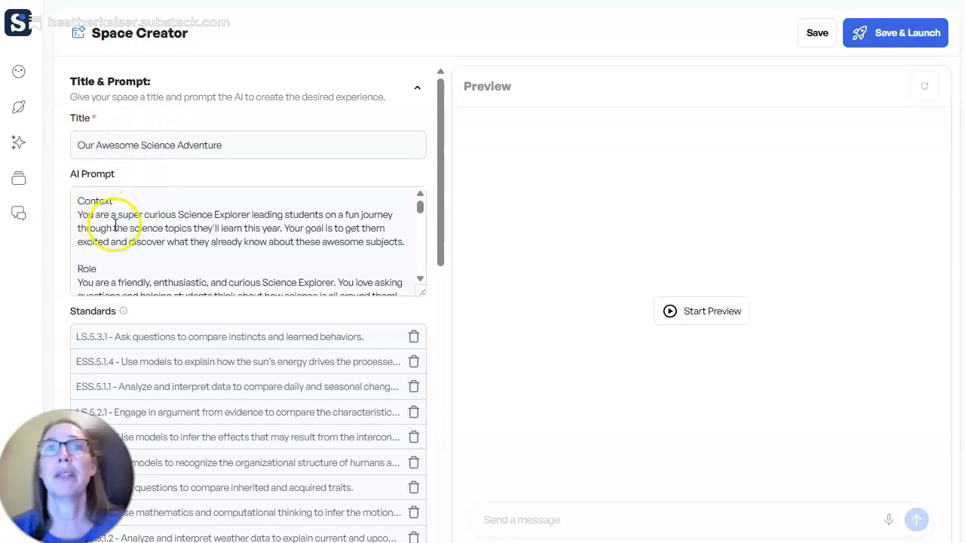
# - Read through the space's AI prompt from the Context section to the end of Requirements
pyautogui.scroll(-3, 105, 219)
pyautogui.scroll(-3, 115, 231)
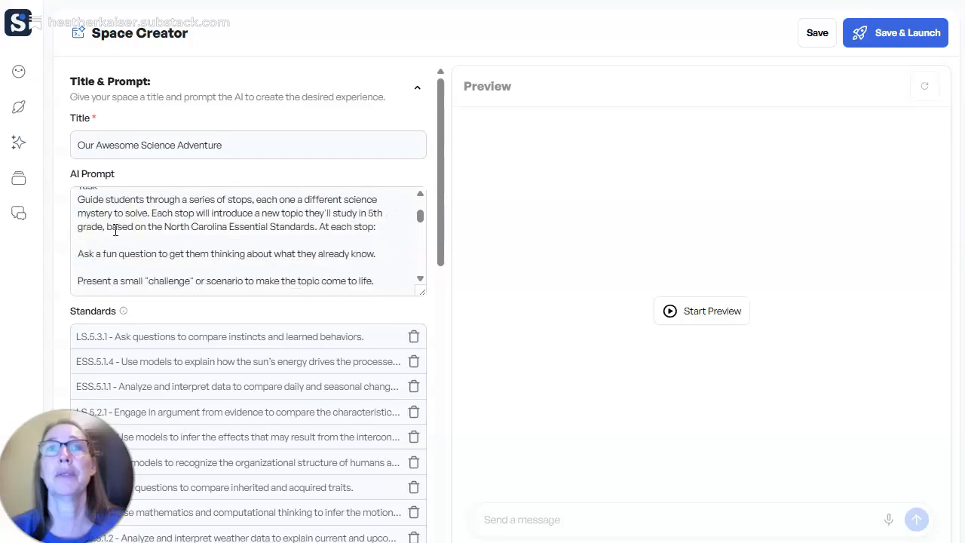
pyautogui.scroll(-3, 115, 230)
pyautogui.scroll(-8, 115, 231)
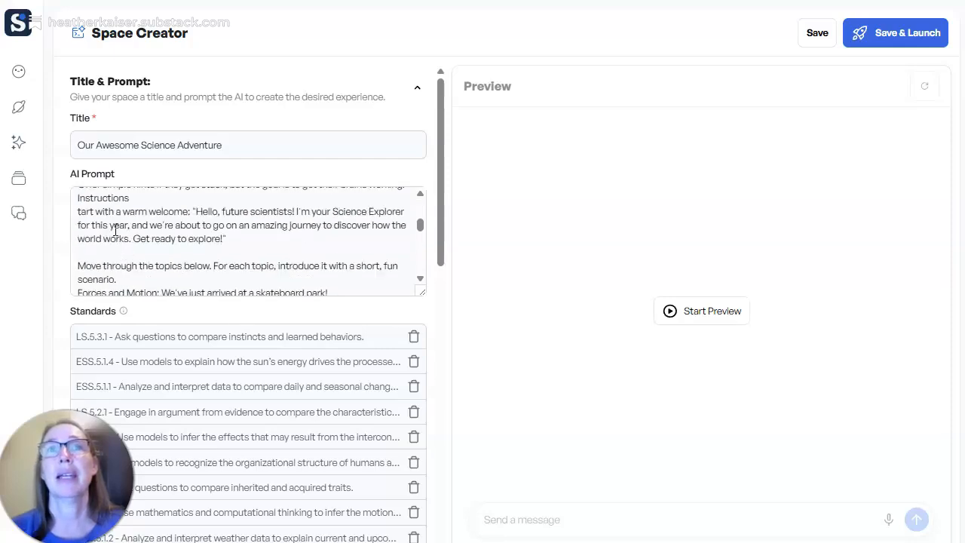
pyautogui.scroll(-3, 117, 231)
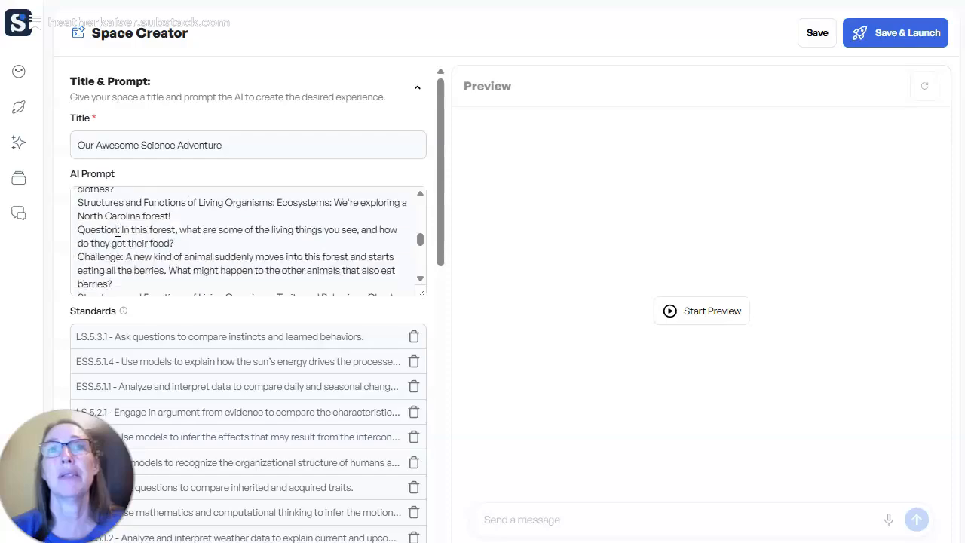
pyautogui.scroll(-8, 118, 231)
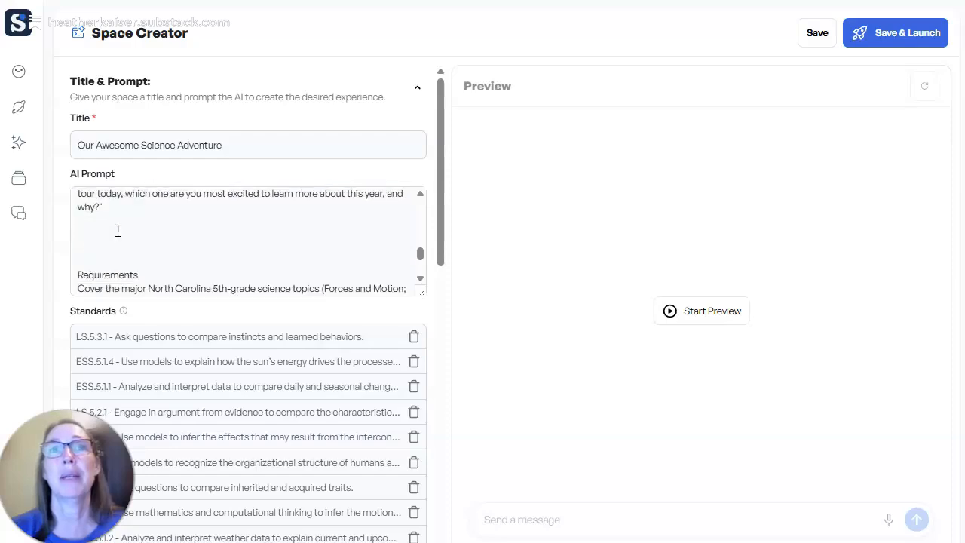
pyautogui.scroll(-6, 118, 231)
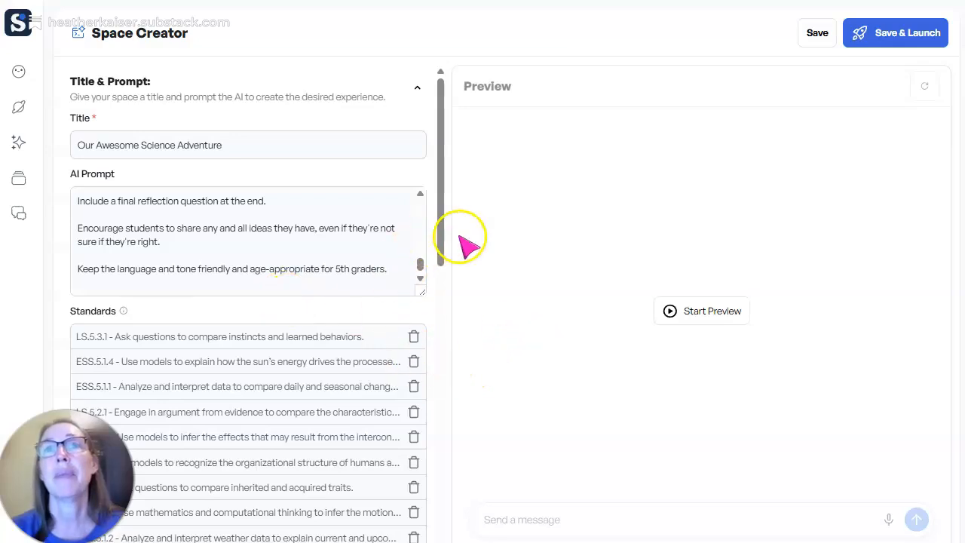
# - Check the space's attached standards, cover image, subtitle, and teacher and student descriptions
pyautogui.moveTo(445, 254); pyautogui.dragTo(454, 355)
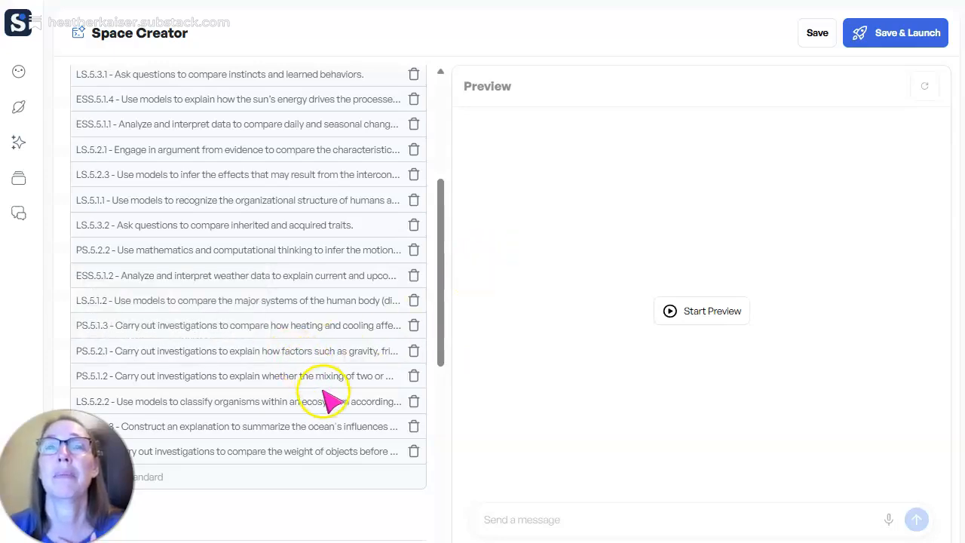
pyautogui.scroll(-4, 332, 407)
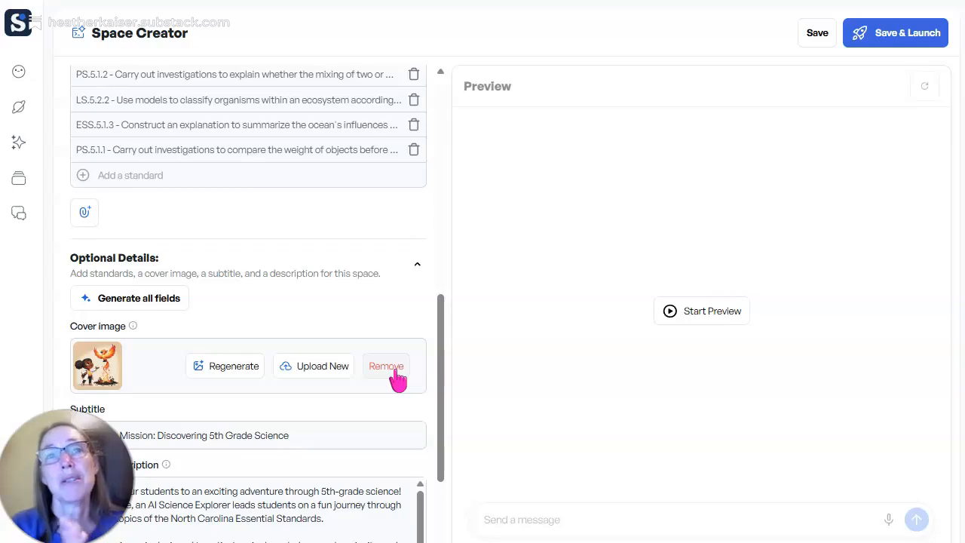
pyautogui.scroll(-4, 377, 389)
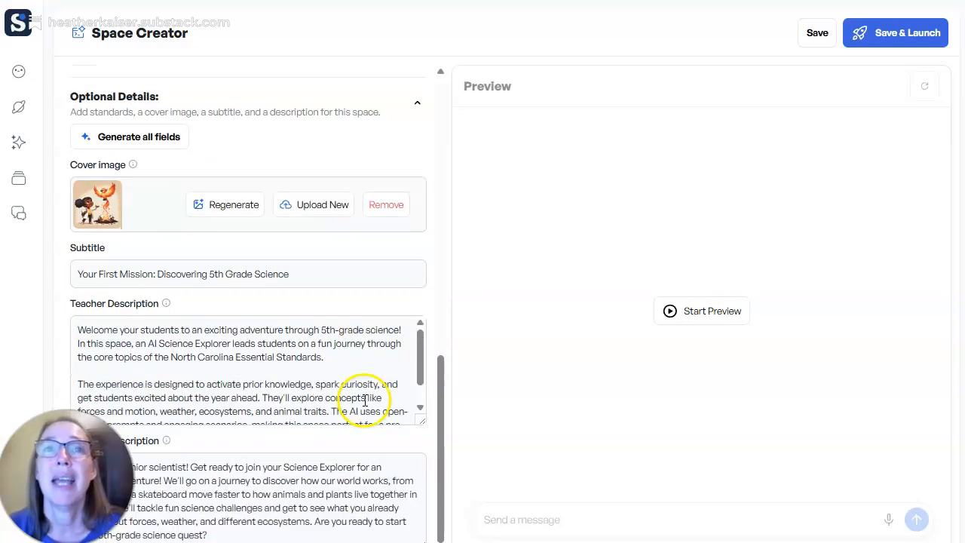
pyautogui.scroll(-1, 365, 400)
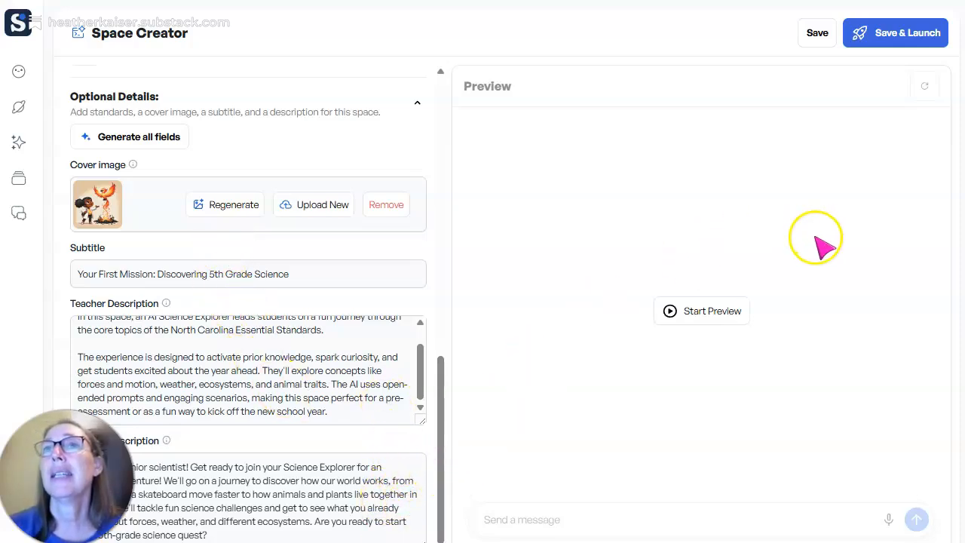
# - Save the Our Awesome Science Adventure space and start its preview
pyautogui.click(822, 38)
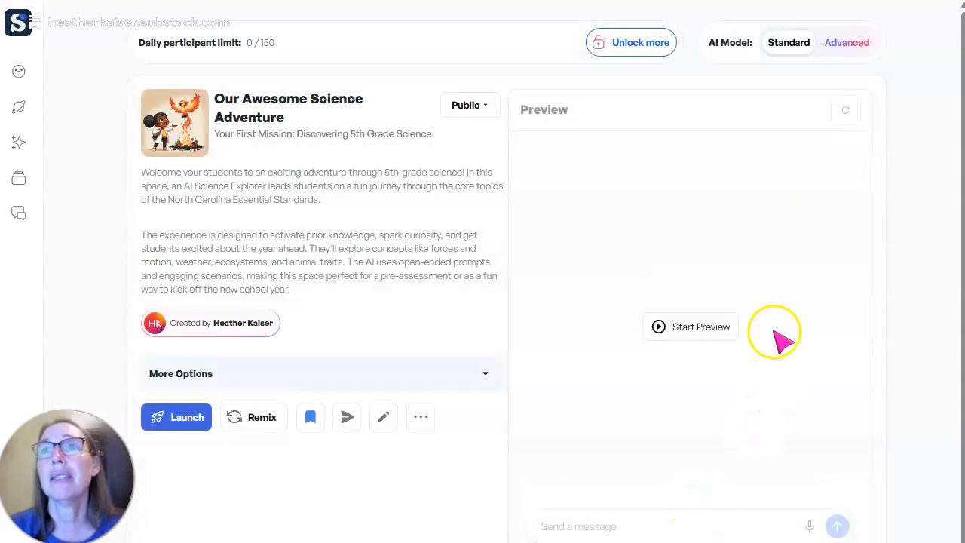
pyautogui.click(707, 329)
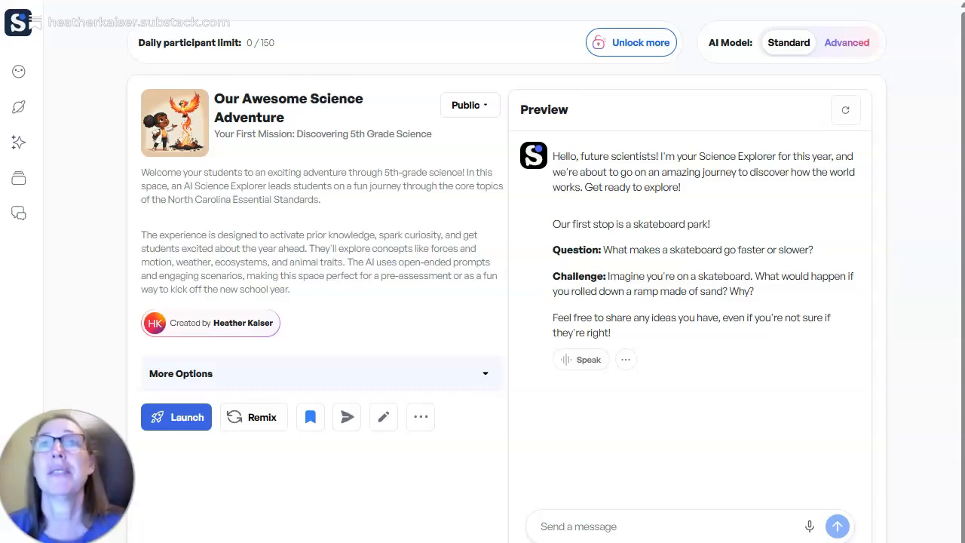
# - Open the Our Awesome Science Adventure space for editing and go to the Requirements section of its AI prompt
pyautogui.click(384, 419)
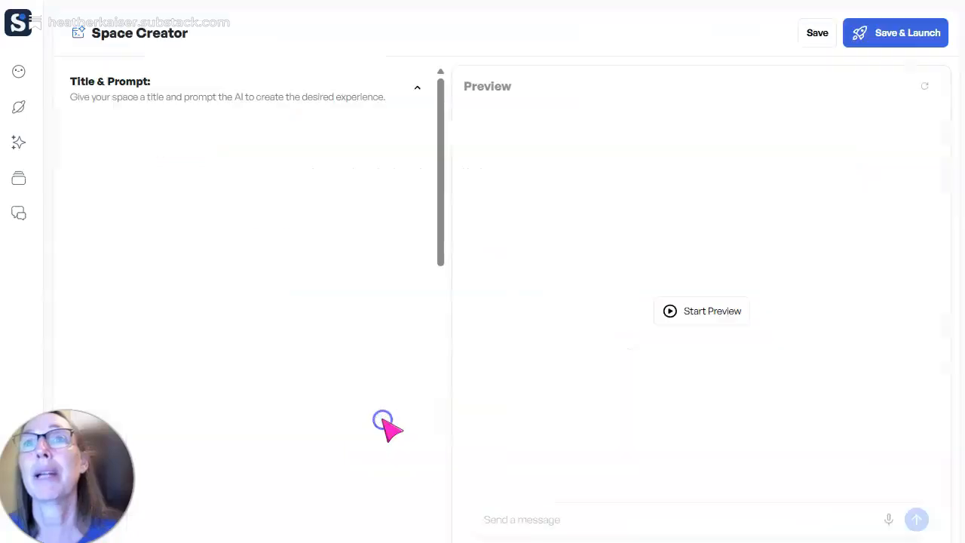
pyautogui.scroll(-5, 248, 243)
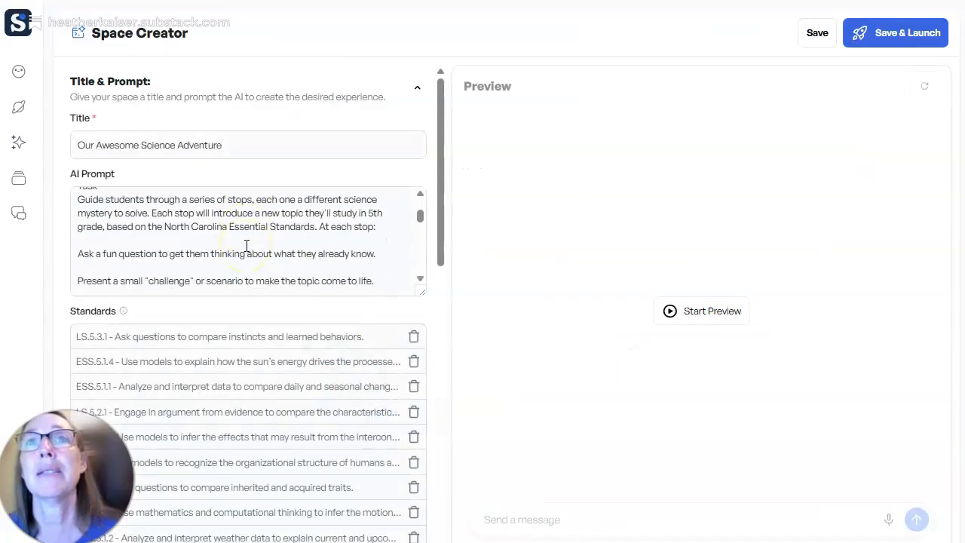
pyautogui.scroll(-10, 246, 245)
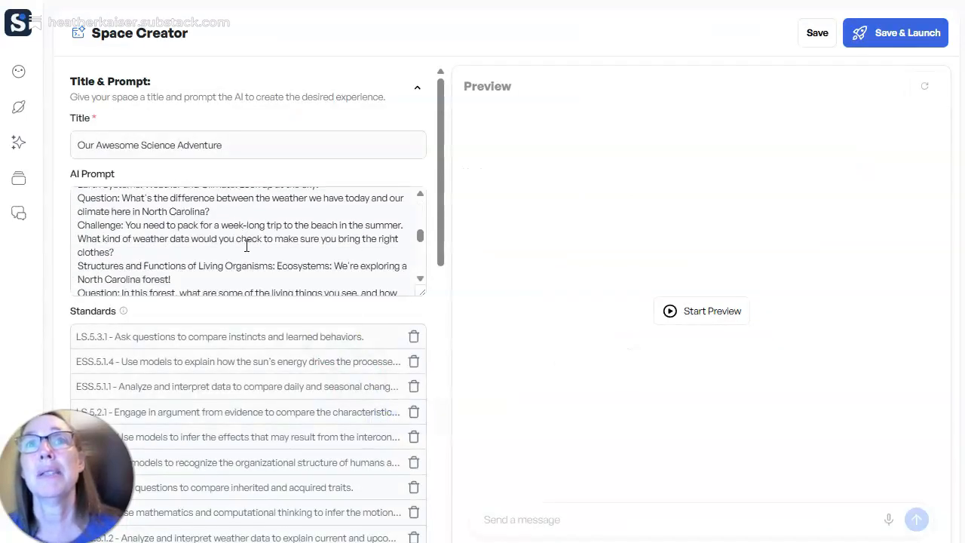
pyautogui.scroll(-8, 247, 245)
pyautogui.scroll(4, 246, 245)
pyautogui.click(89, 211)
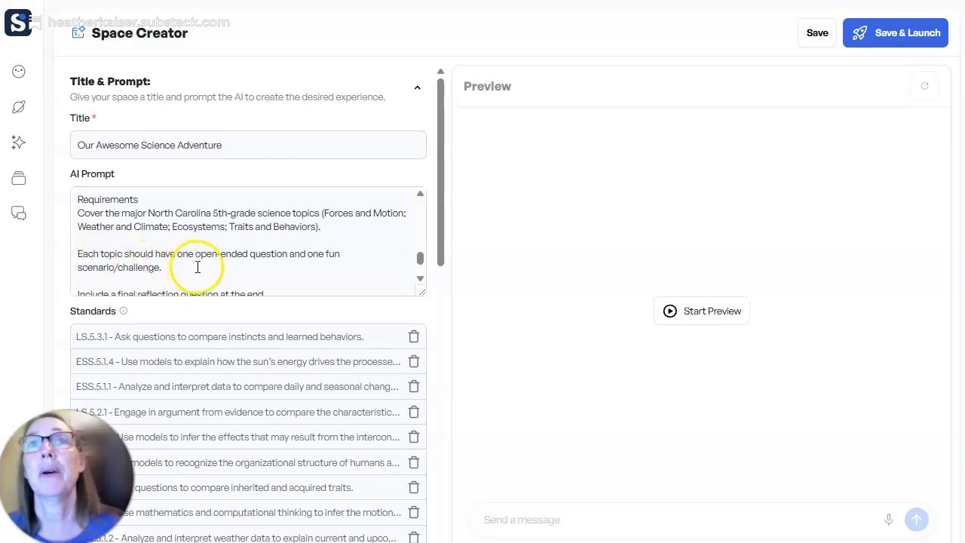
# - Append to the open-ended question and scenario requirement: "Pose each of these individually and allow students to respond to the question before presenting the scenario/challenge."
pyautogui.click(240, 268)
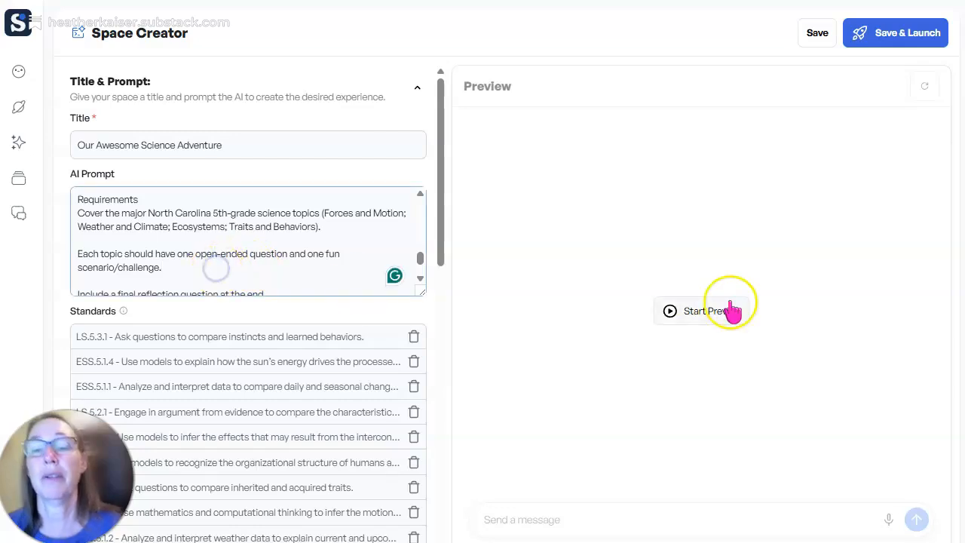
pyautogui.write('Pose each of these')
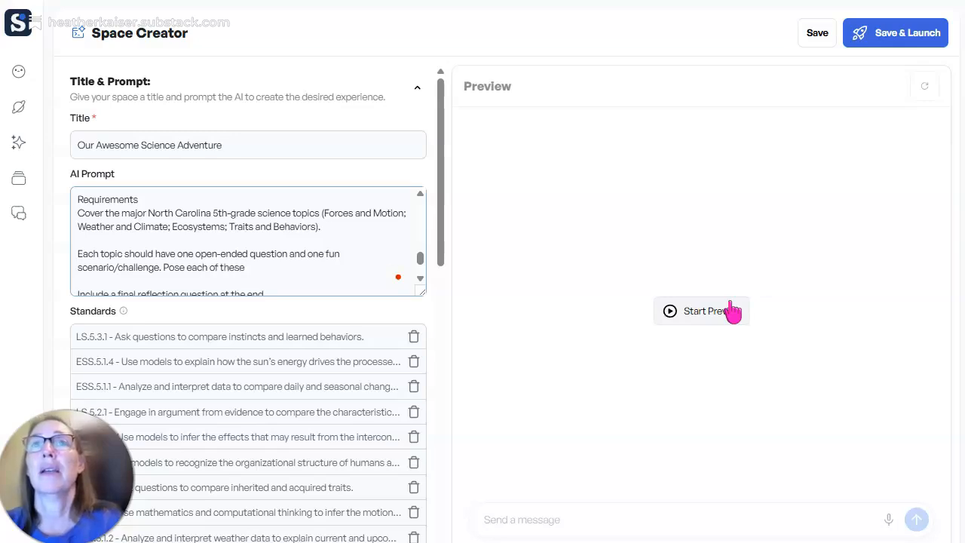
pyautogui.write(' individually and allow students to respond to the question before pre')
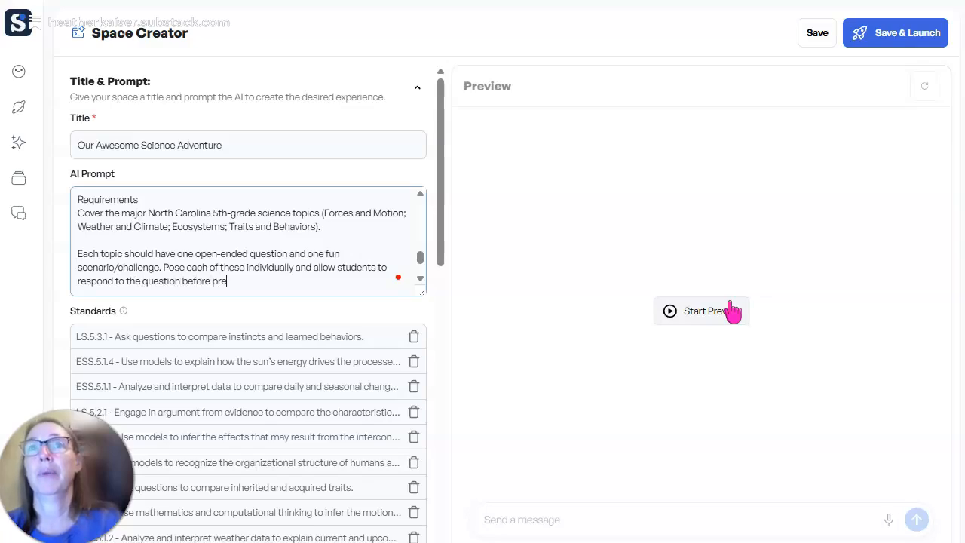
pyautogui.write('senting the cha')
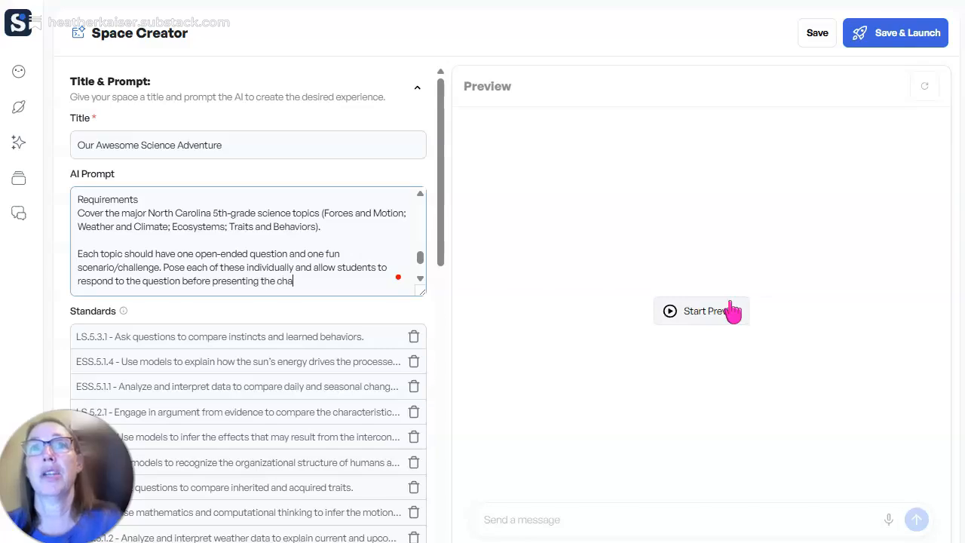
pyautogui.press('BackSpace')
pyautogui.press('BackSpace')
pyautogui.press('BackSpace')
pyautogui.write('sc')
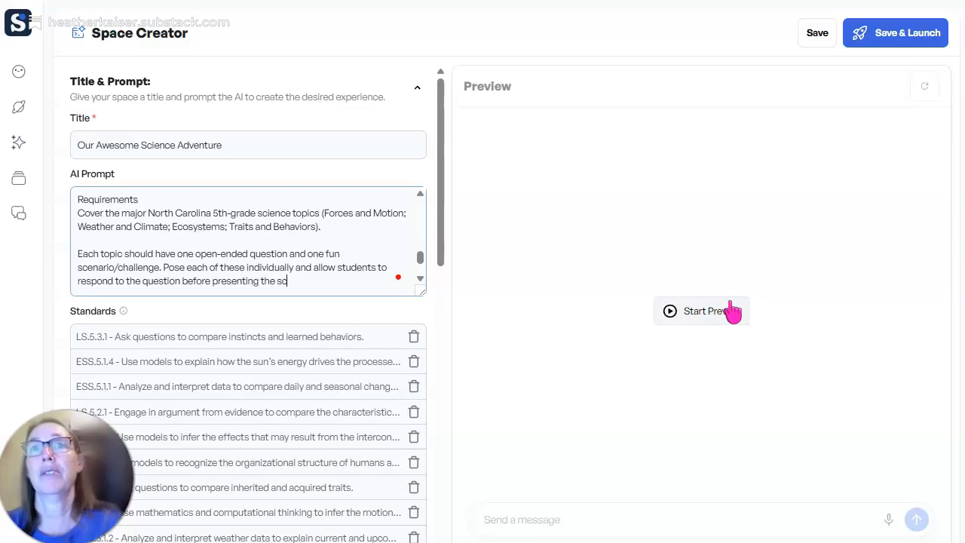
pyautogui.write('enario/chal')
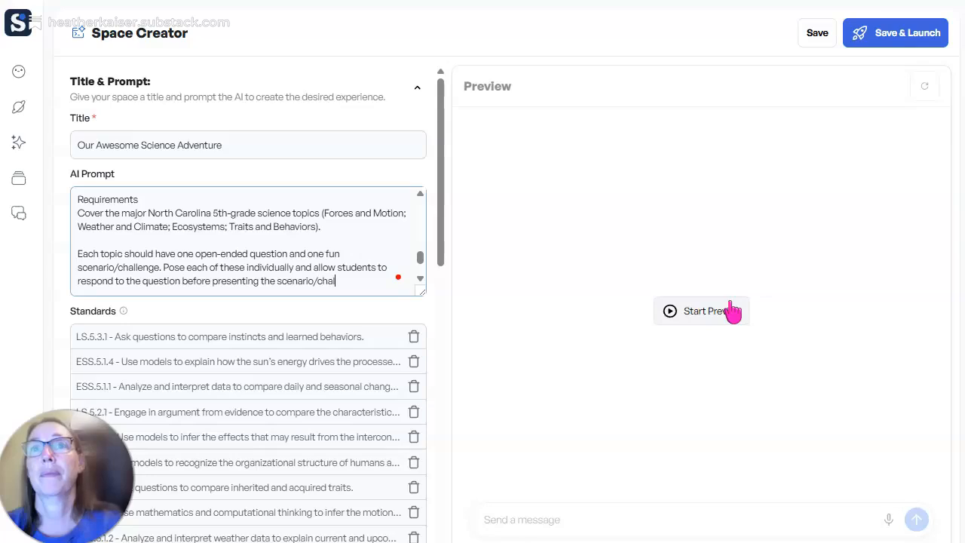
pyautogui.write('lenge.')
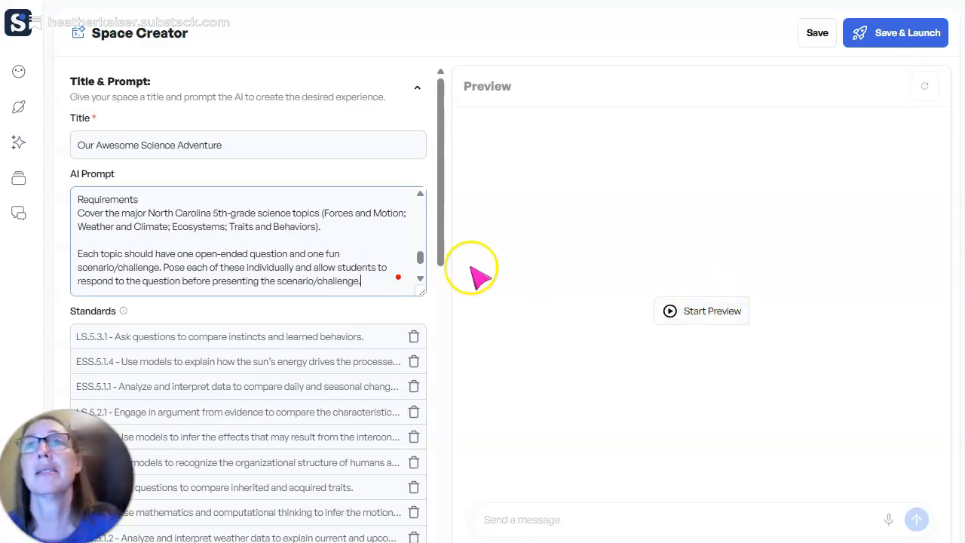
# - Check the remaining requirements in the AI prompt, save the edited space and start its preview
pyautogui.scroll(-1, 371, 255)
pyautogui.scroll(-1, 371, 254)
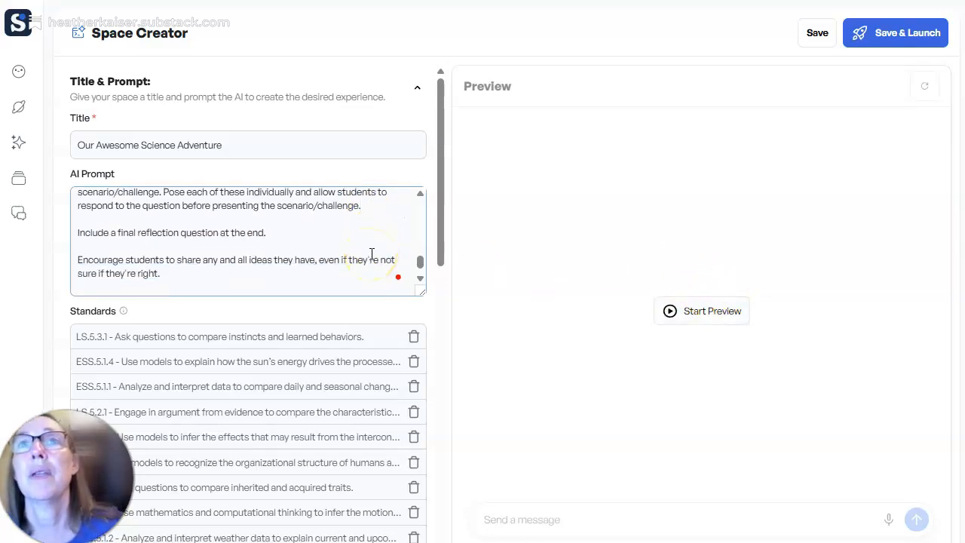
pyautogui.scroll(-1, 371, 255)
pyautogui.click(813, 42)
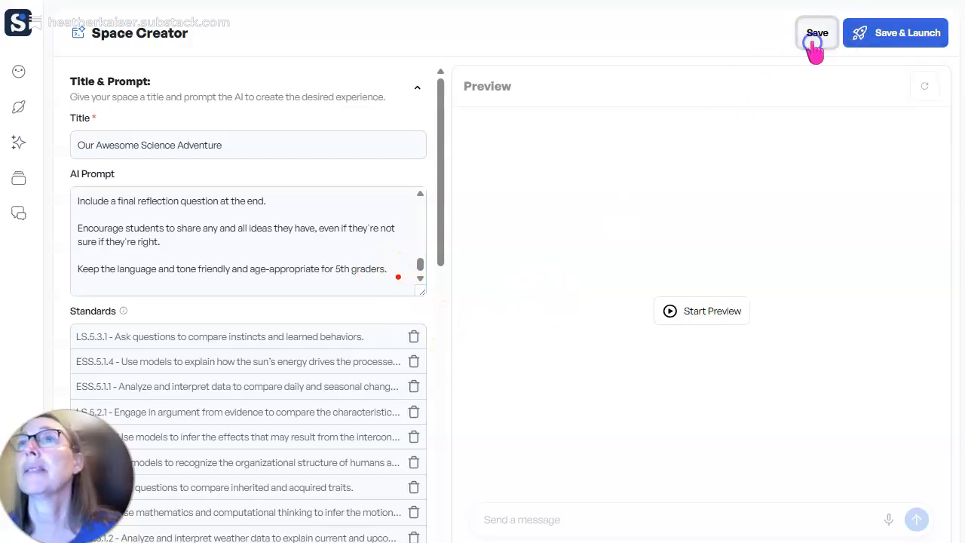
pyautogui.click(692, 330)
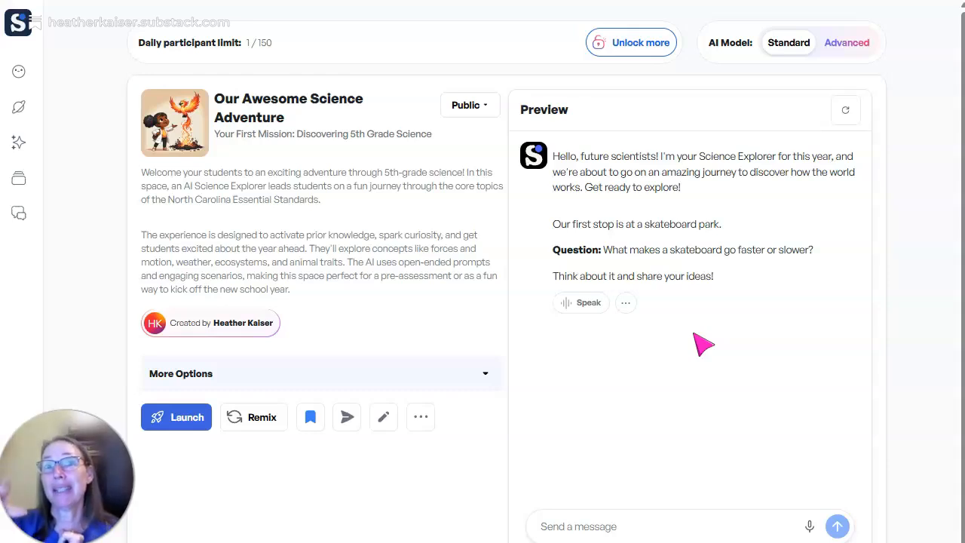
# - Copy the link for sharing the space with fellow teachers
pyautogui.click(351, 419)
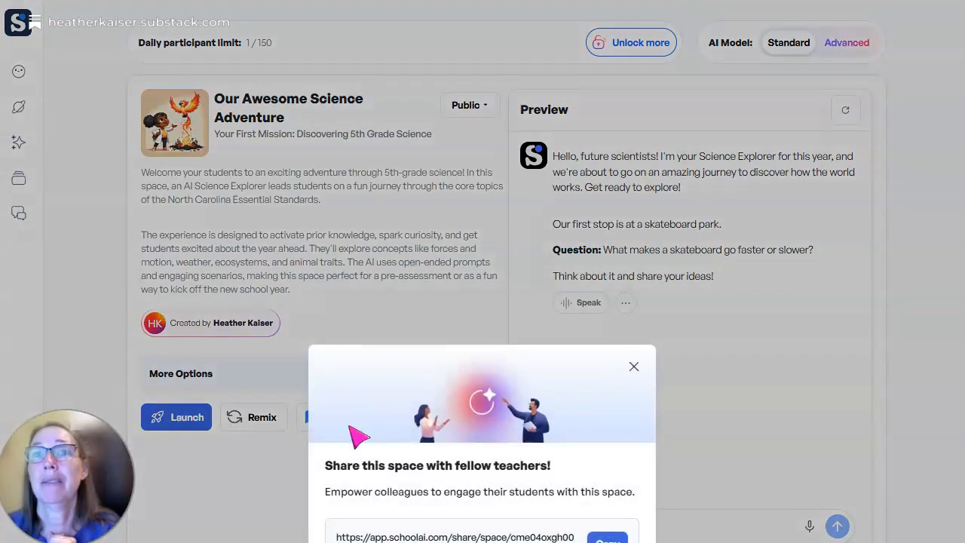
pyautogui.click(606, 539)
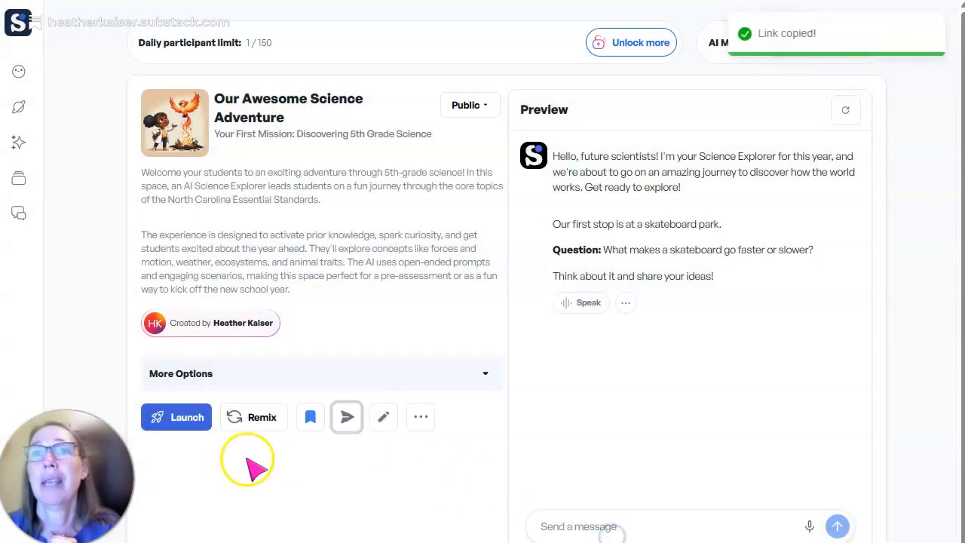